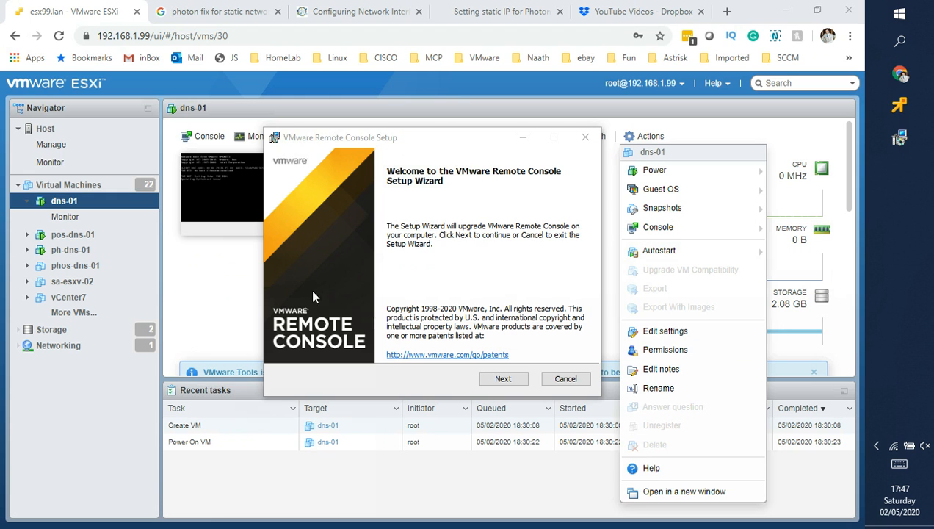
# Return to the ESXi host client, open the browser console of the dns-01 virtual machine, and close it again.
pyautogui.click(224, 294)
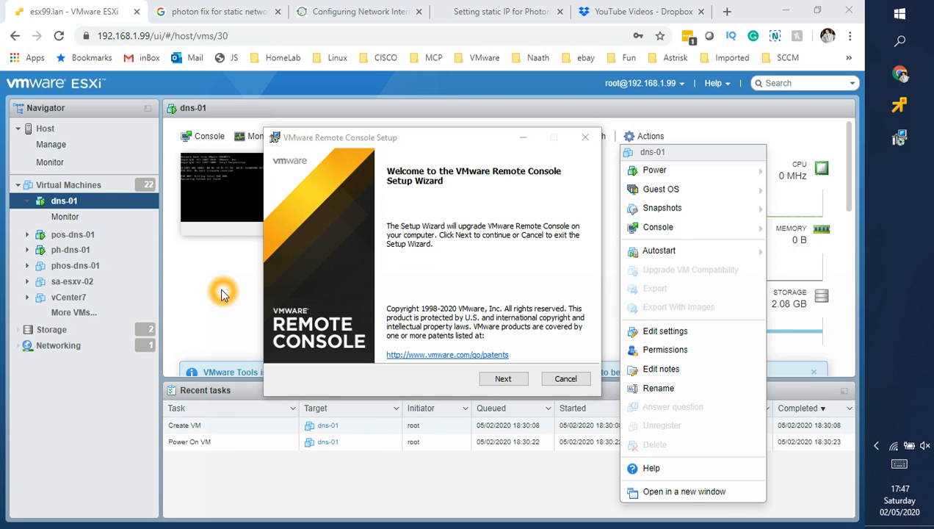
pyautogui.click(229, 277)
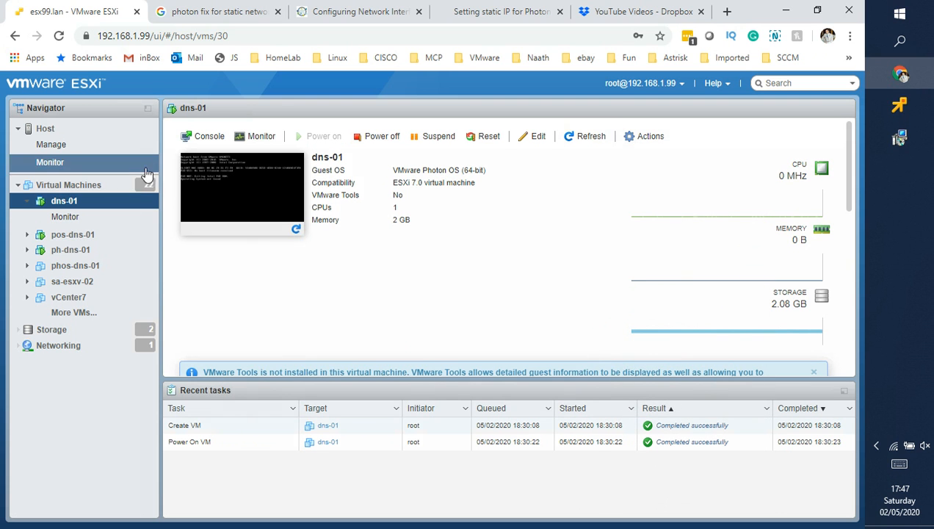
pyautogui.click(253, 196)
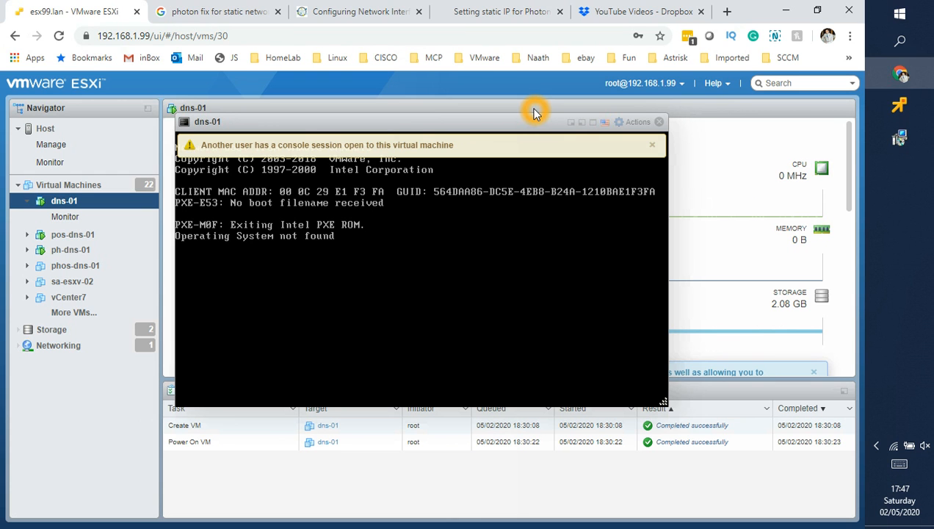
pyautogui.click(659, 124)
# Look through the console options for dns-01, including launching the remote console and downloading VMRC.
pyautogui.click(643, 138)
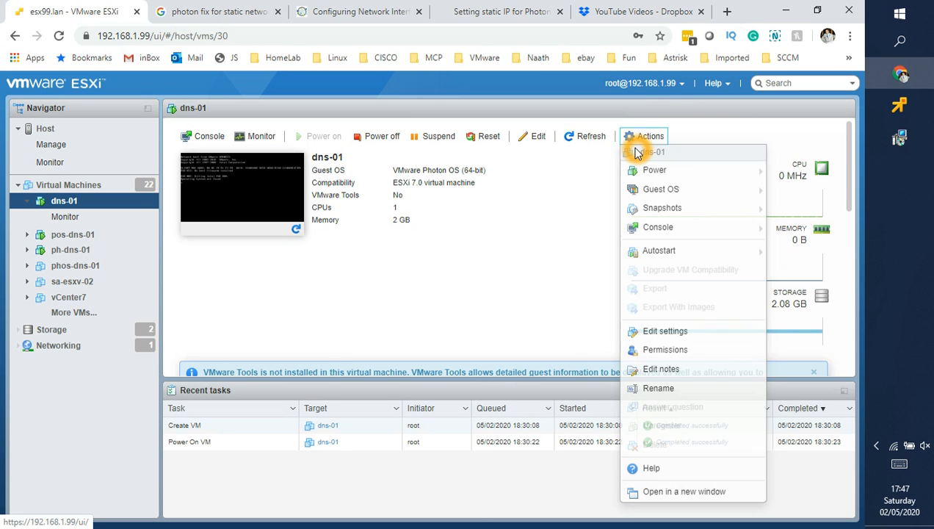
pyautogui.moveTo(655, 231)
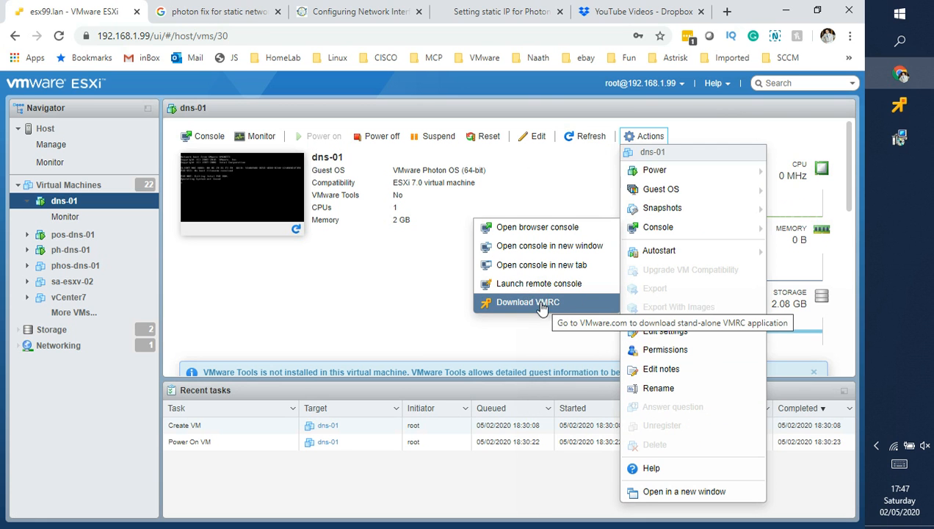
pyautogui.click(589, 288)
# Switch to the VMware Remote Console setup, accept the license agreement, keep the default folder and user experience settings, and start the installation.
pyautogui.click(906, 139)
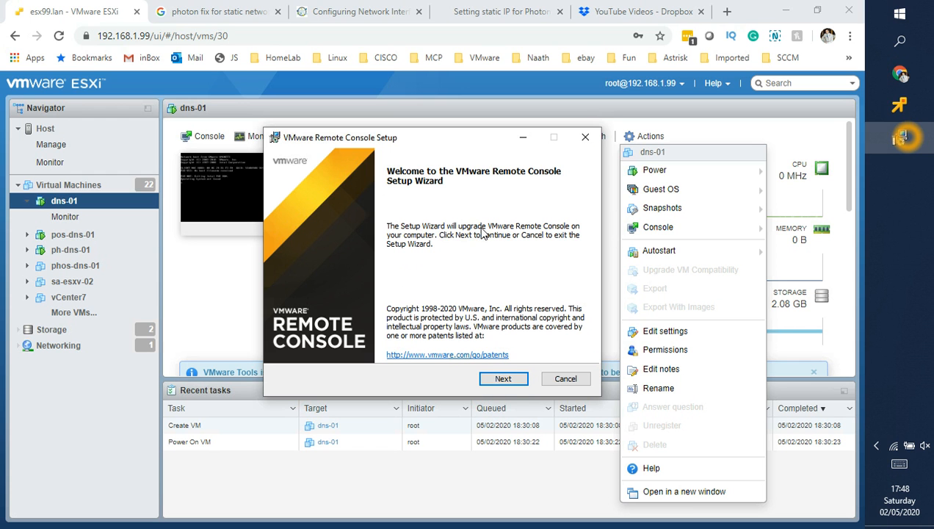
pyautogui.click(502, 379)
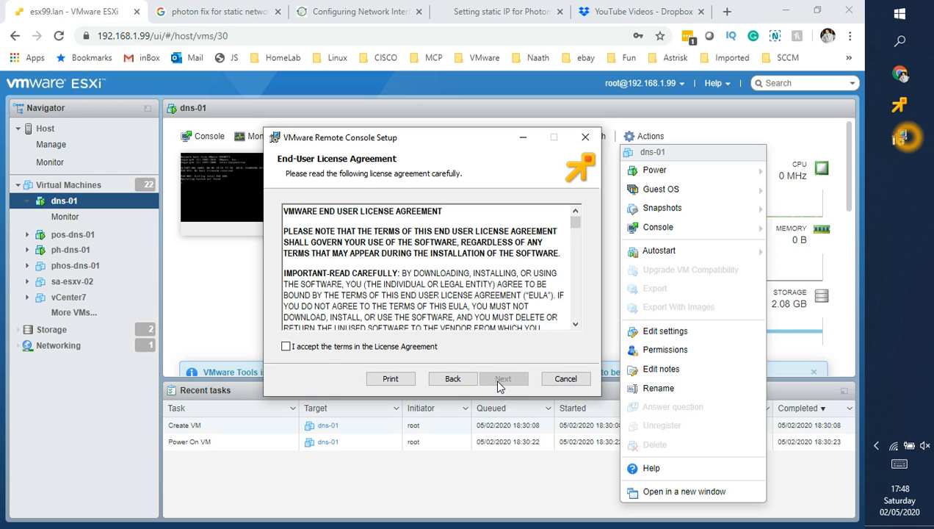
pyautogui.click(325, 346)
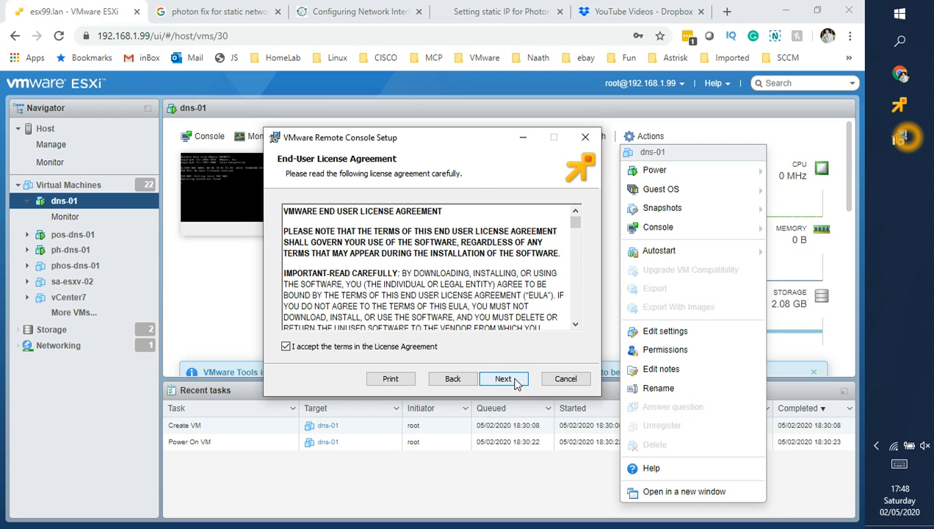
pyautogui.click(506, 379)
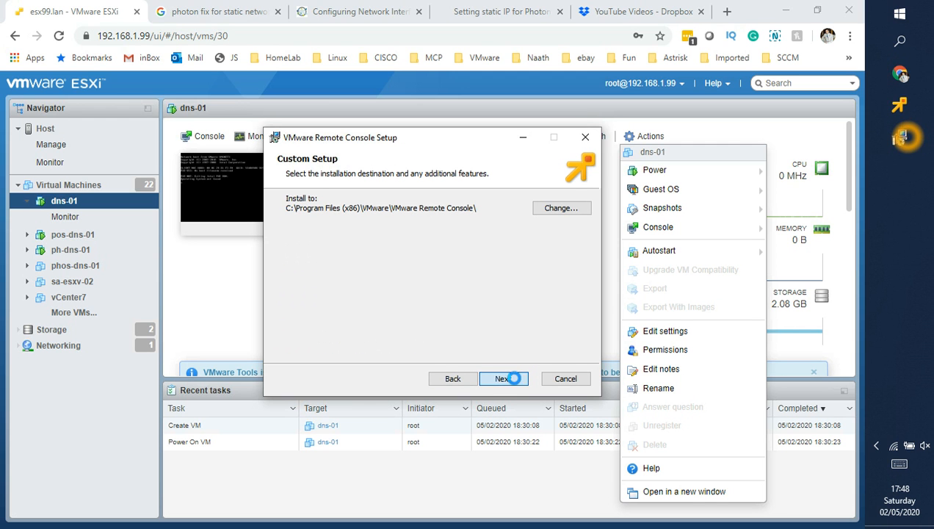
pyautogui.click(503, 379)
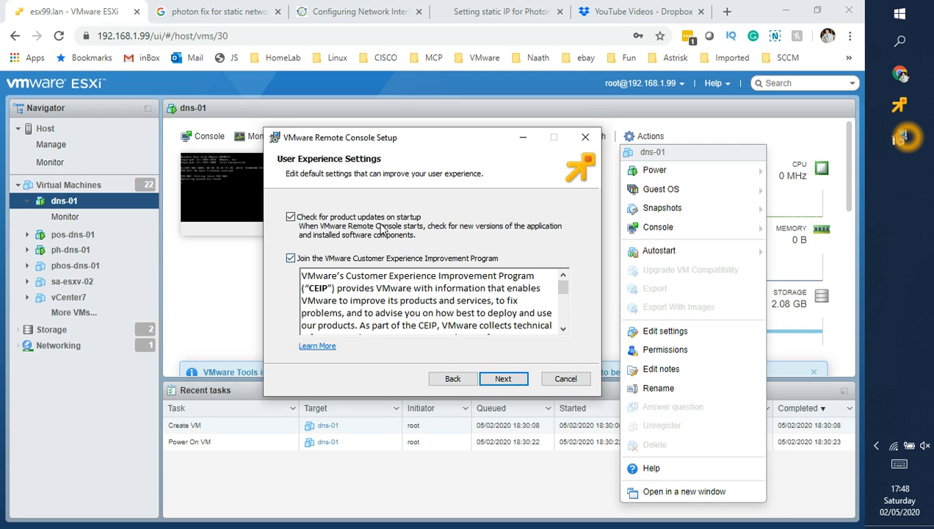
pyautogui.click(516, 384)
pyautogui.click(516, 383)
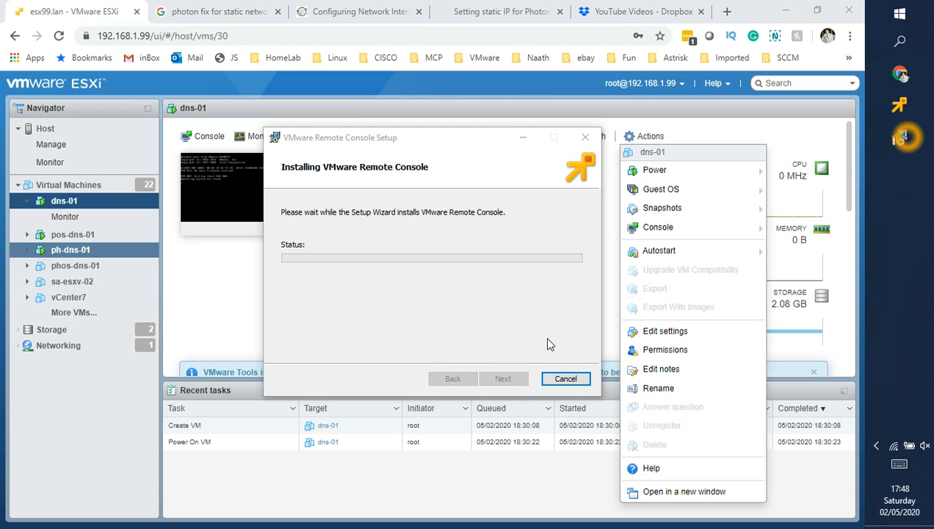
# Move the installer window out of the way and check the uptime in the ESXi host's summary.
pyautogui.moveTo(464, 151); pyautogui.dragTo(435, 369)
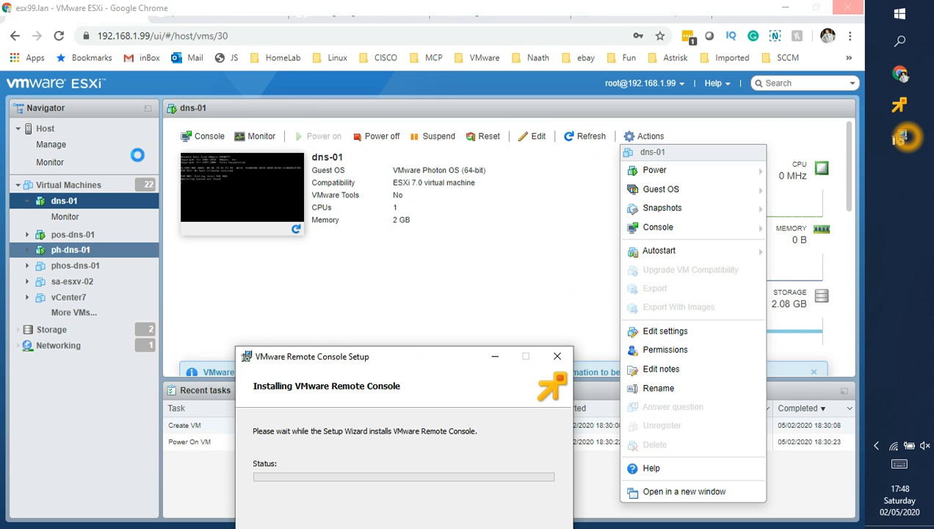
pyautogui.moveTo(395, 364); pyautogui.dragTo(412, 278)
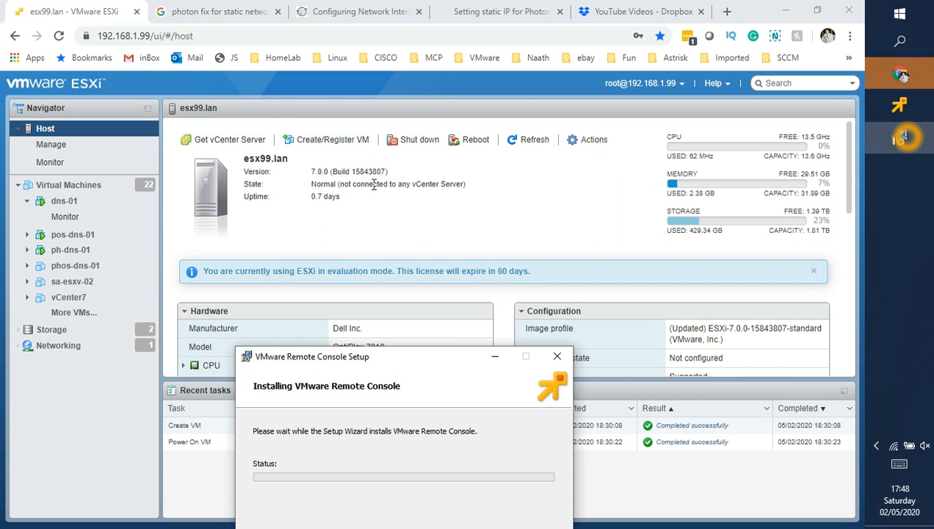
pyautogui.moveTo(298, 202); pyautogui.dragTo(337, 200)
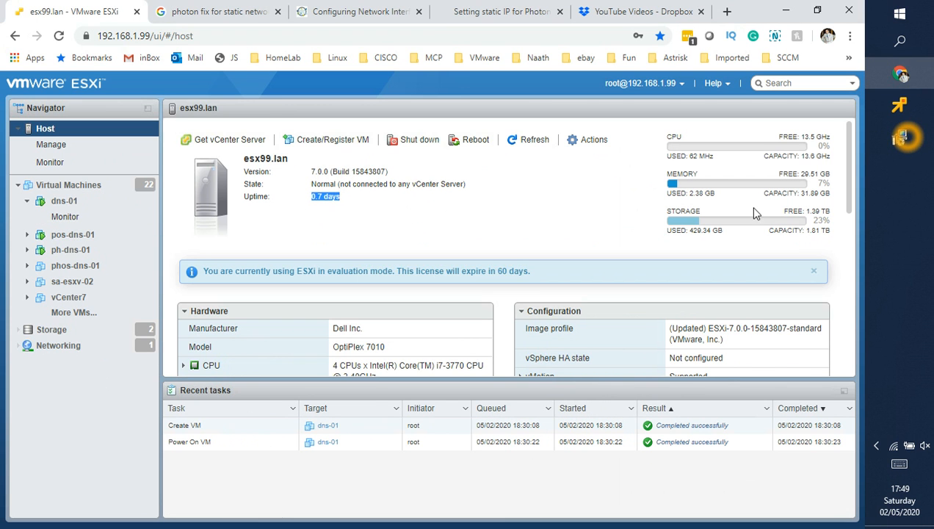
# Open the dns-01 virtual machine and review its compatibility and hardware configuration.
pyautogui.click(42, 205)
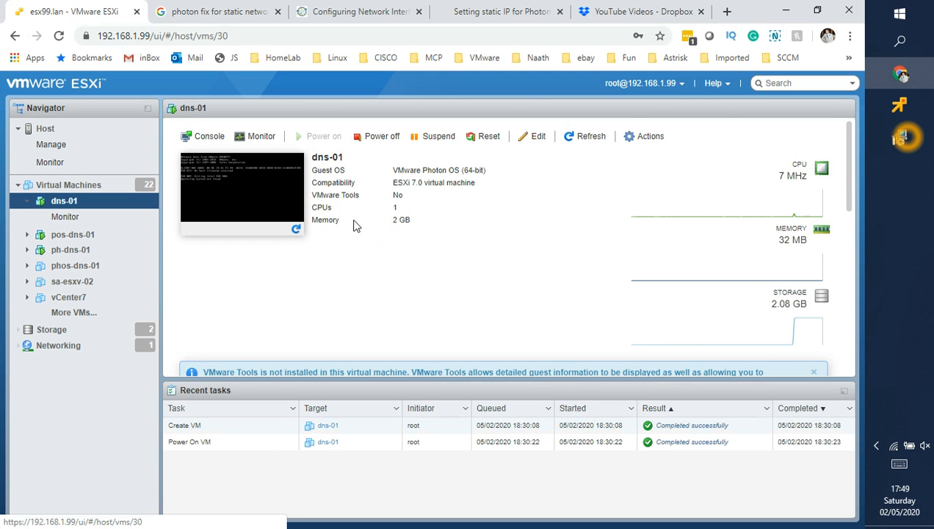
pyautogui.moveTo(397, 182); pyautogui.dragTo(476, 187)
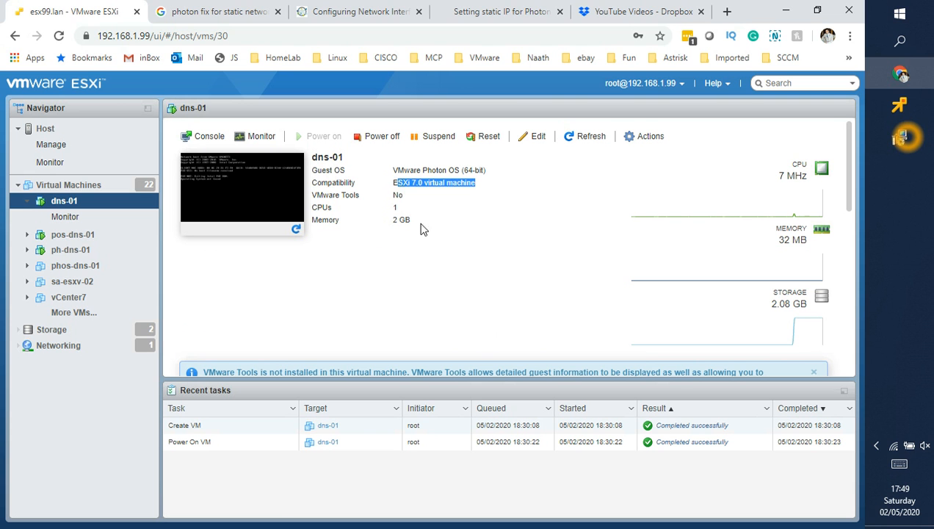
pyautogui.moveTo(851, 185); pyautogui.dragTo(871, 308)
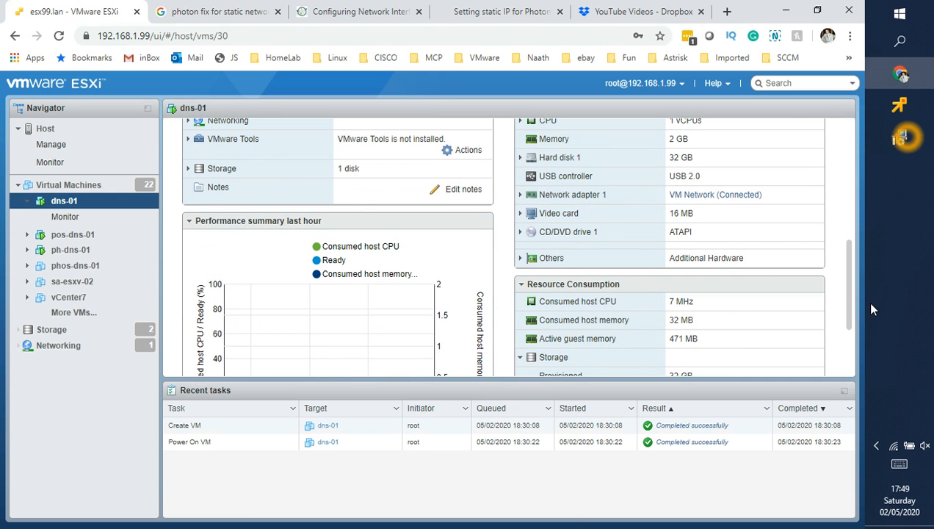
# Return to the Remote Console installer, retry the files-in-use check for the dns-01 console, and ignore it to continue the setup.
pyautogui.click(900, 138)
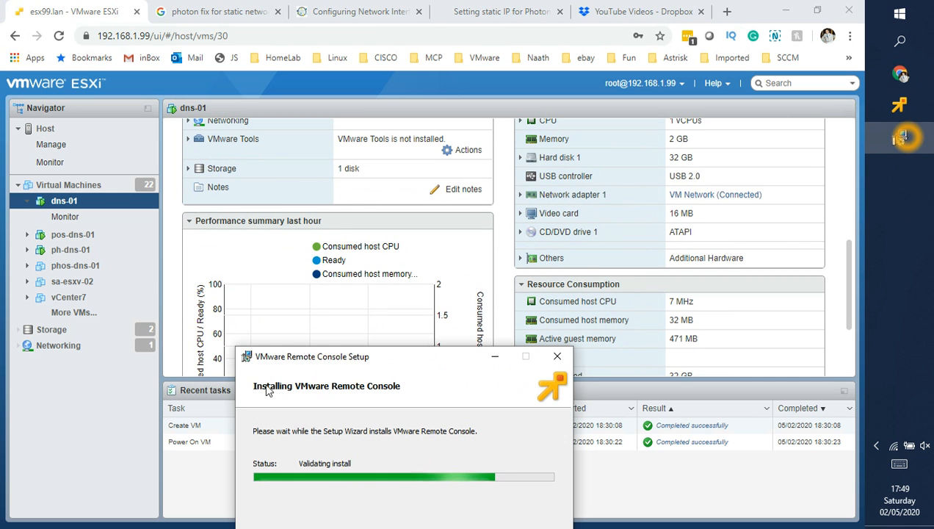
pyautogui.moveTo(354, 358); pyautogui.dragTo(317, 164)
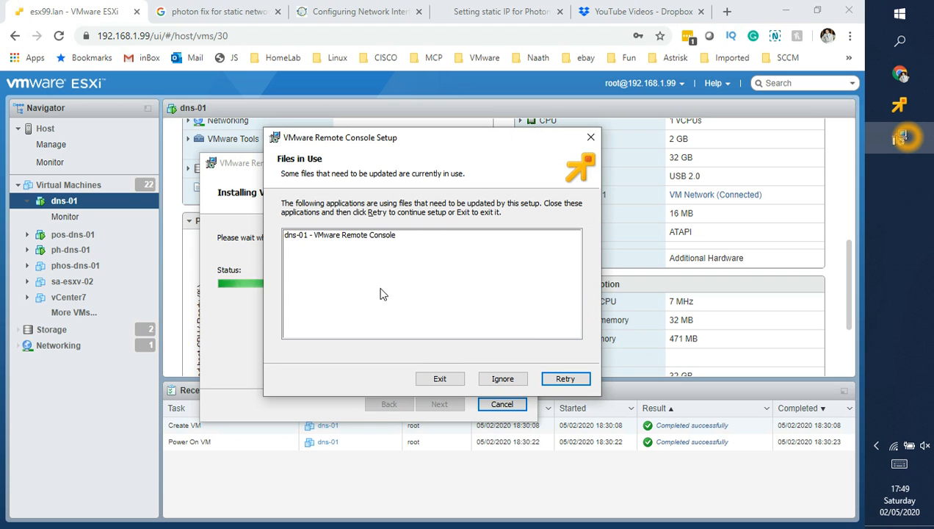
pyautogui.click(369, 237)
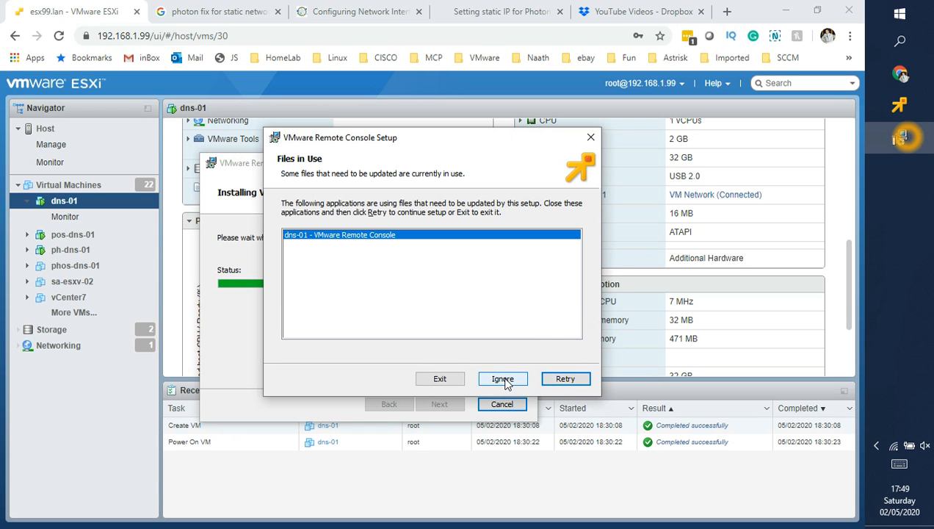
pyautogui.click(564, 378)
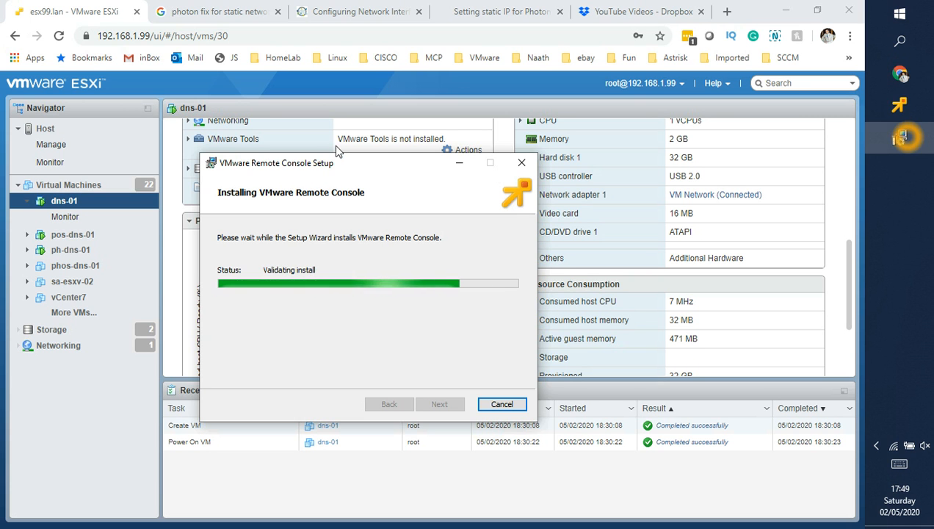
pyautogui.moveTo(359, 166); pyautogui.dragTo(649, 232)
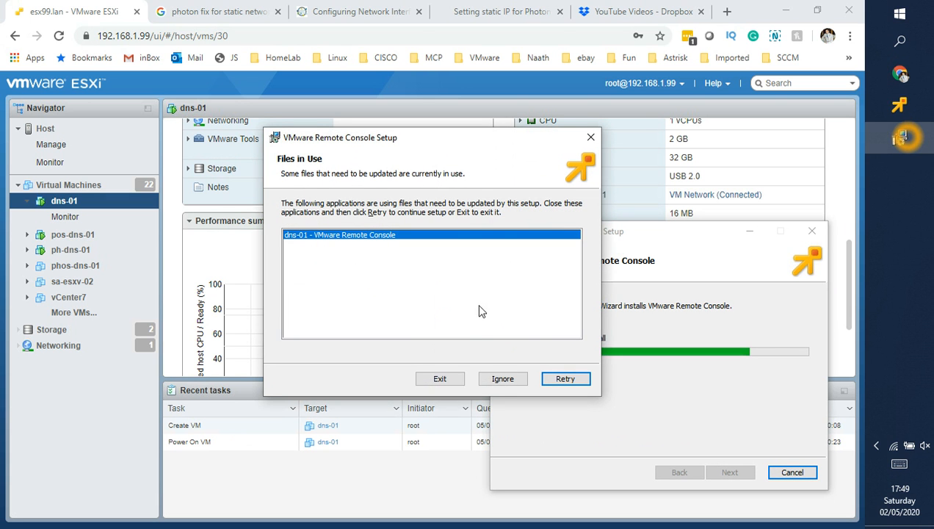
pyautogui.click(502, 385)
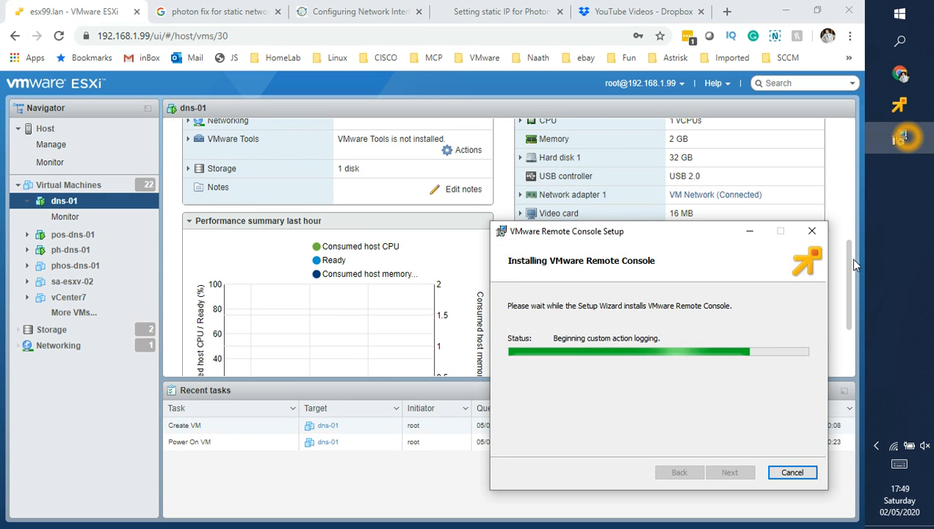
# Minimize the browser and close the old dns-01 Remote Console window that is still running.
pyautogui.moveTo(852, 261); pyautogui.dragTo(842, 166)
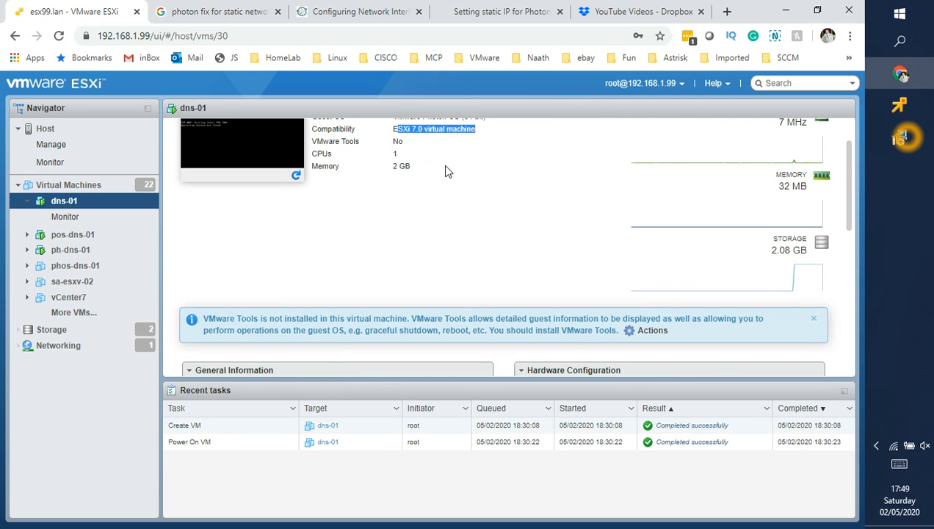
pyautogui.click(904, 82)
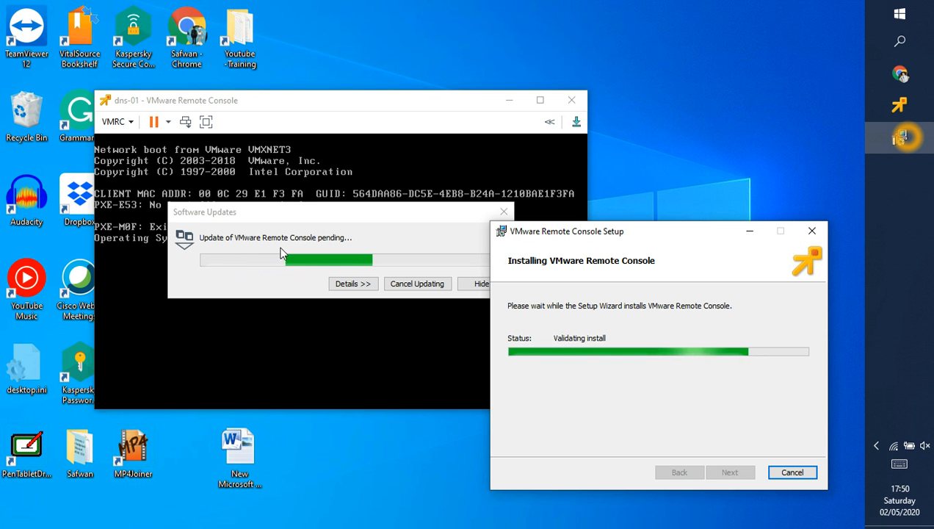
pyautogui.click(561, 114)
pyautogui.click(567, 103)
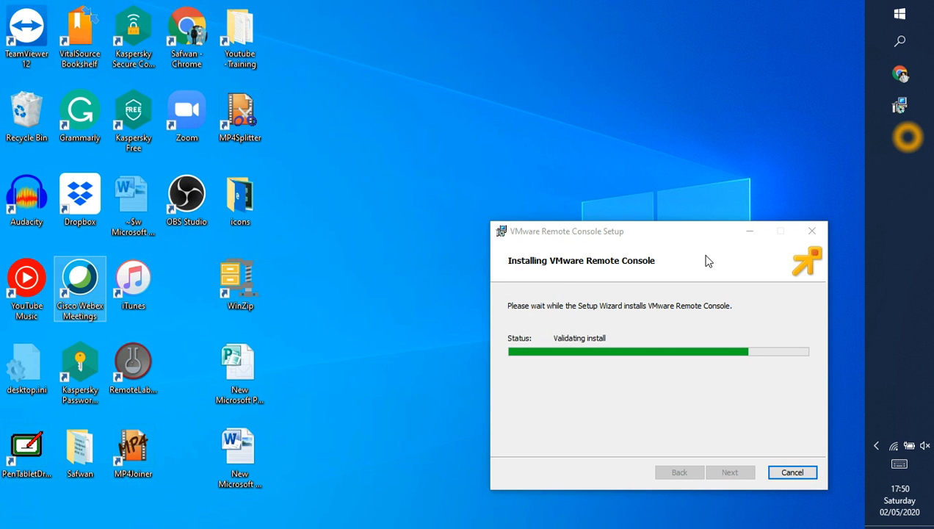
# Finish the VMware Remote Console setup wizard and decline the immediate system restart.
pyautogui.moveTo(690, 235); pyautogui.dragTo(598, 137)
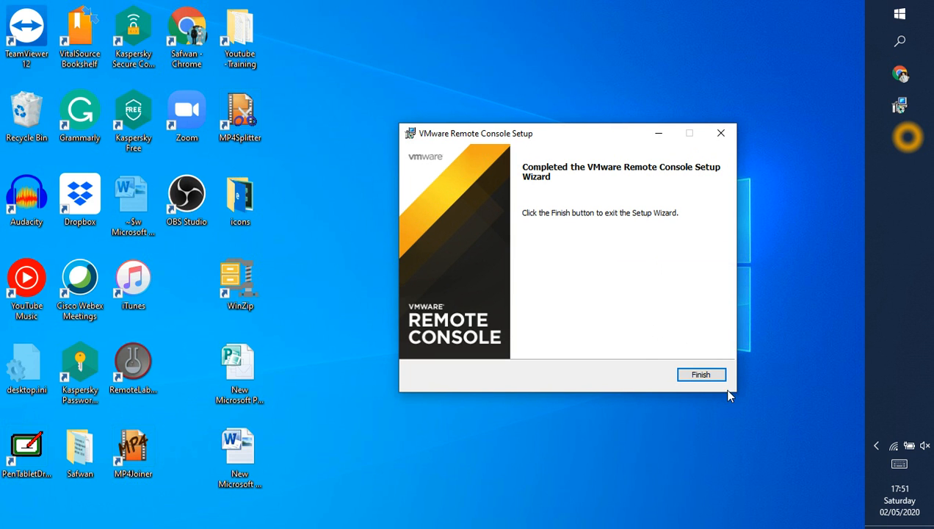
pyautogui.click(701, 375)
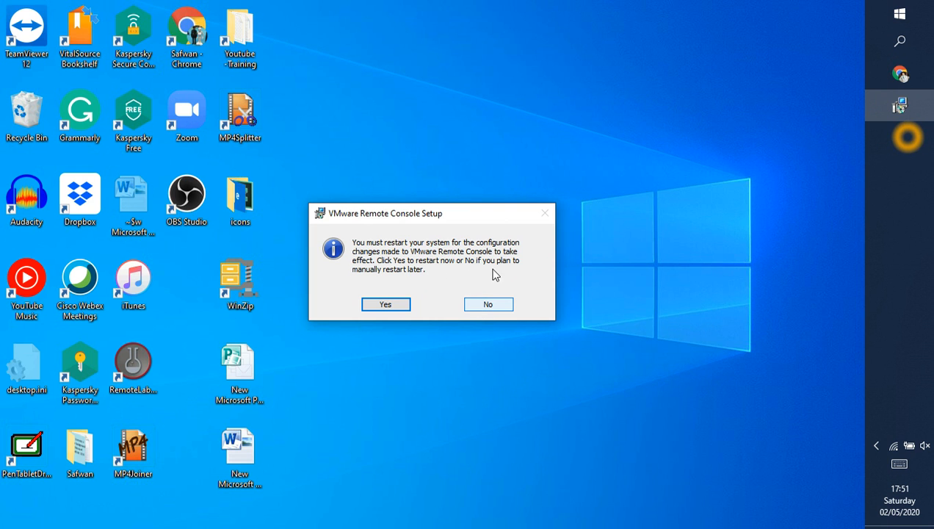
pyautogui.click(489, 305)
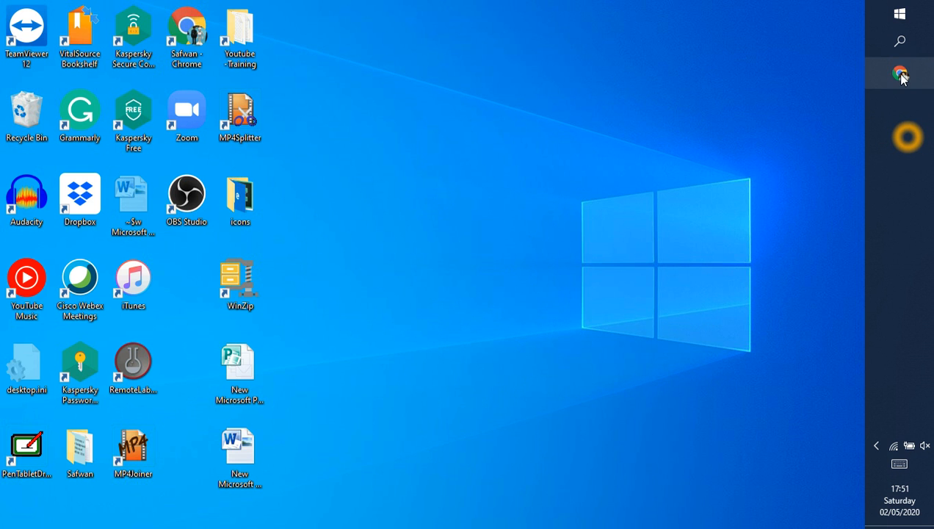
# Switch back to Chrome, launch the remote console for dns-01, and allow the site to open VMware Remote Console.
pyautogui.click(900, 73)
pyautogui.click(461, 224)
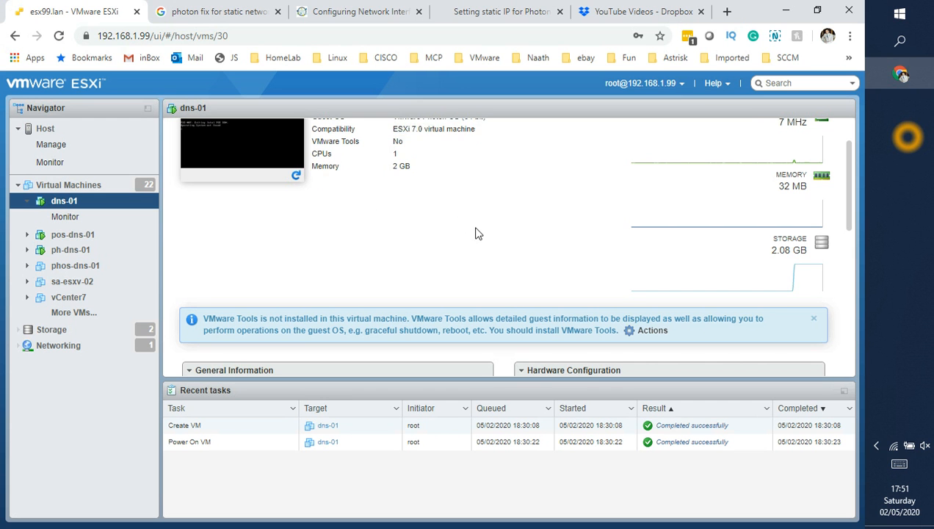
pyautogui.scroll(1, 461, 225)
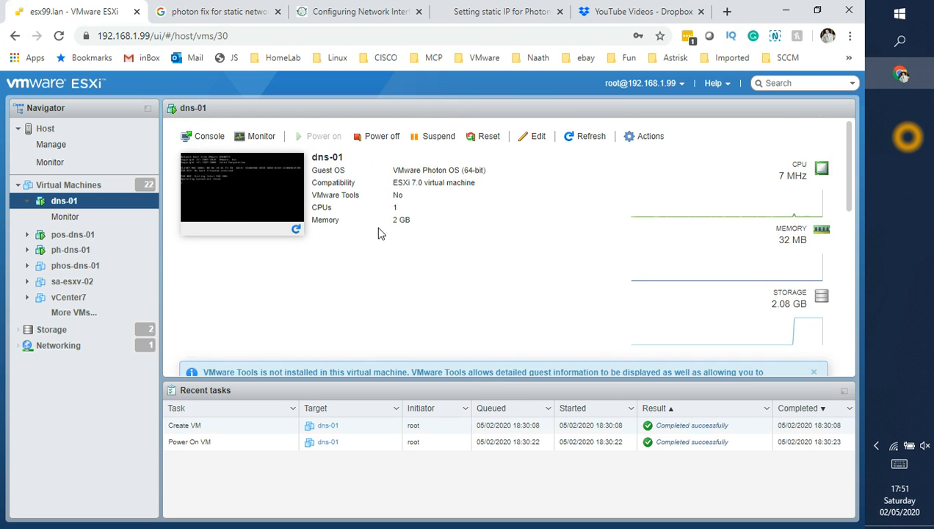
pyautogui.click(637, 138)
pyautogui.moveTo(638, 227)
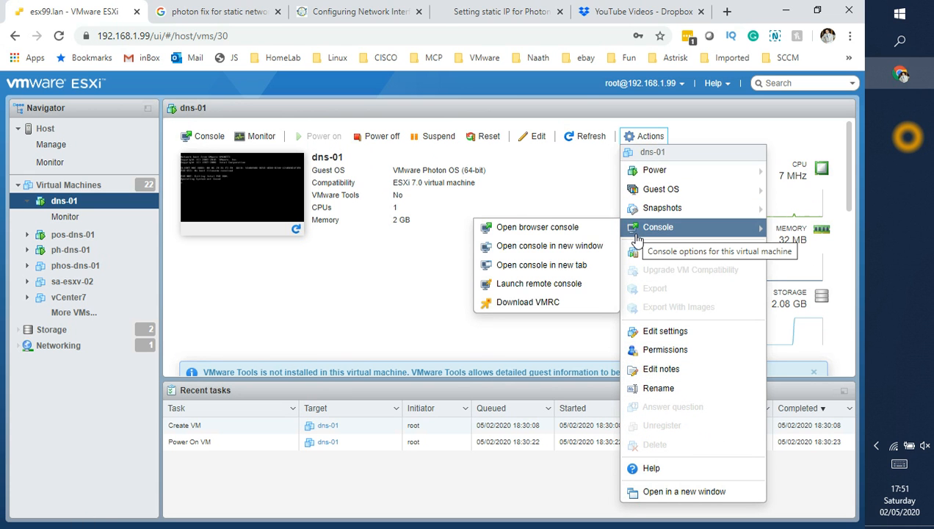
pyautogui.click(554, 285)
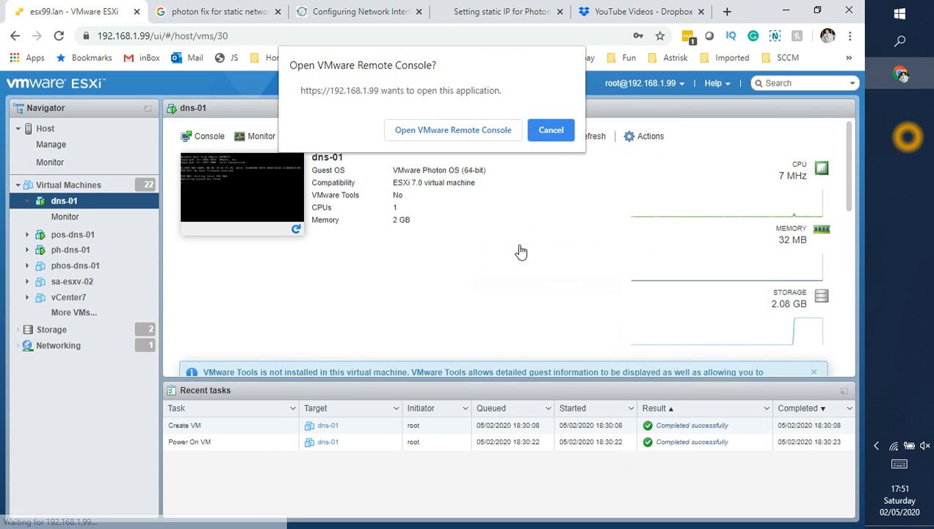
pyautogui.click(480, 130)
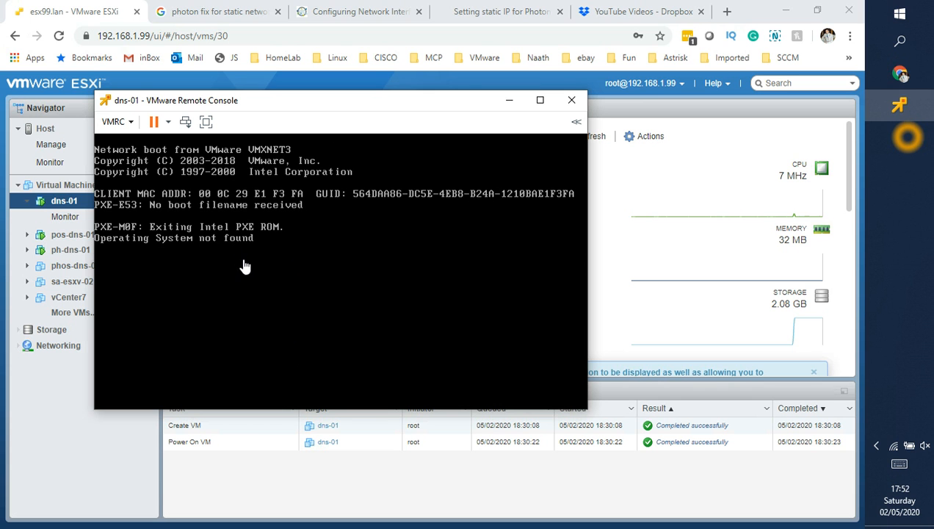
# Choose to connect dns-01's CD/DVD drive 1 to a disk image file and agree to reconfigure it as a client device.
pyautogui.click(126, 126)
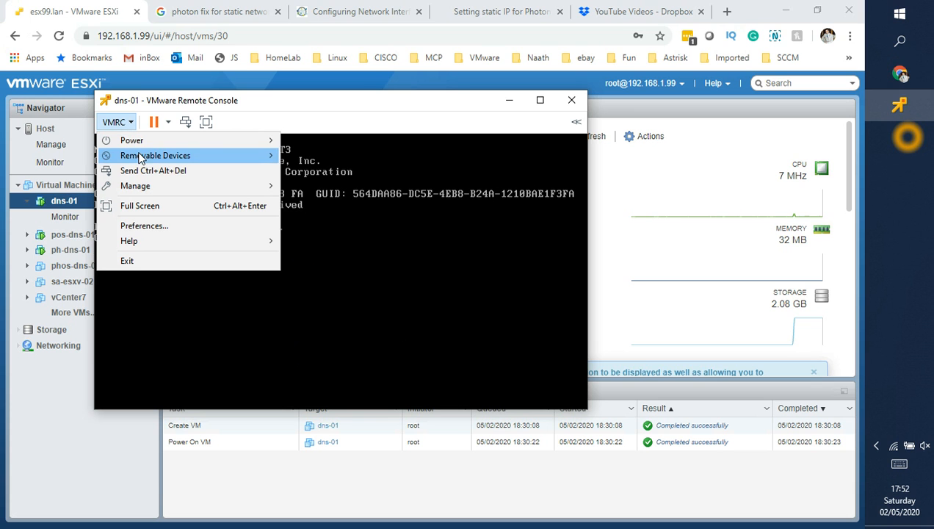
pyautogui.moveTo(164, 160)
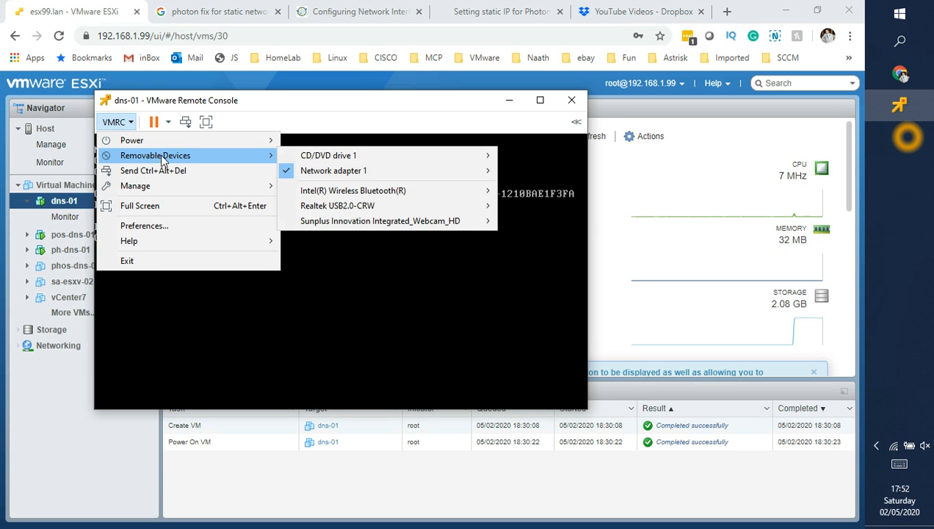
pyautogui.moveTo(316, 159)
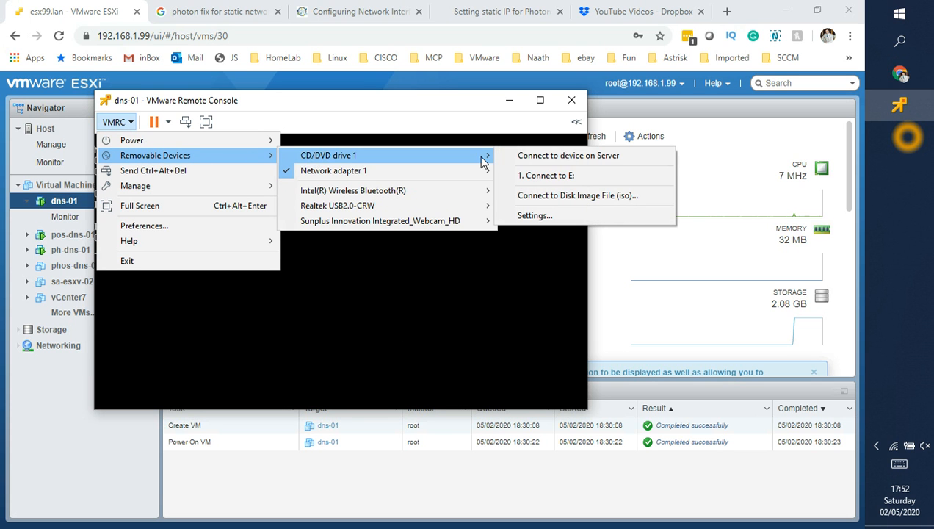
pyautogui.click(579, 197)
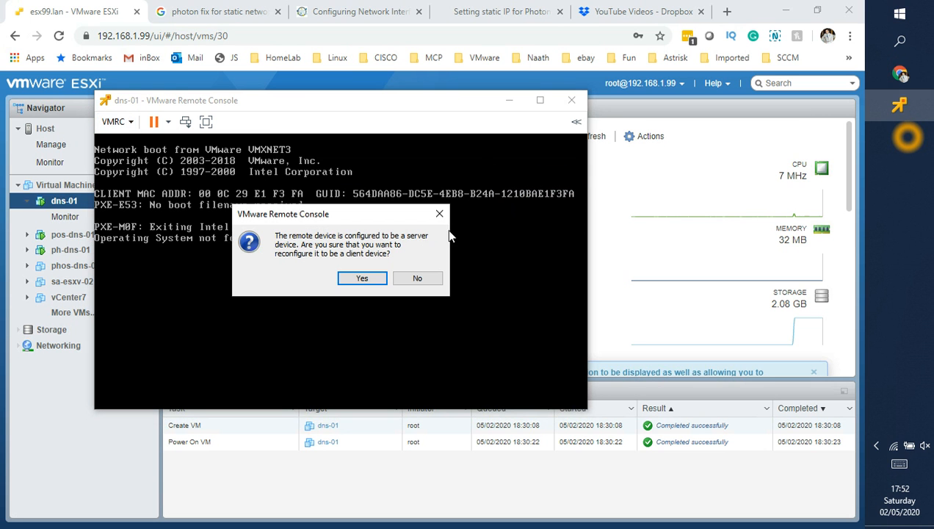
pyautogui.click(361, 278)
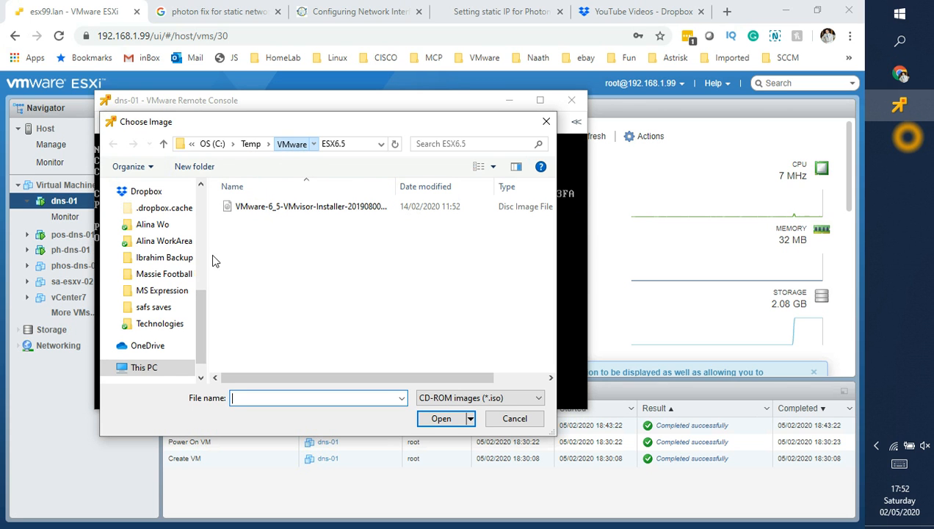
# Attach photon-3.0-26156e2.iso from the C:\Temp\Photon folder as the drive's disk image.
pyautogui.hotkey('alt', 'Up')
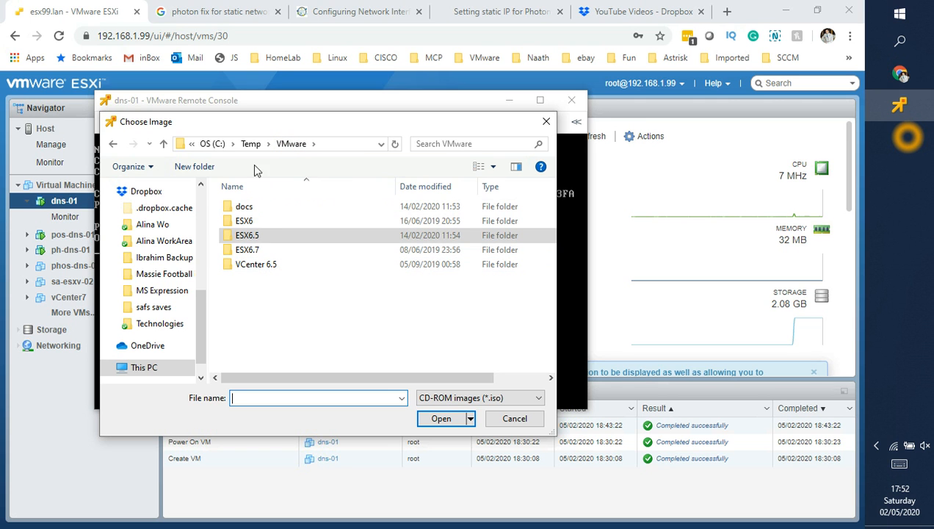
pyautogui.hotkey('alt', 'Up')
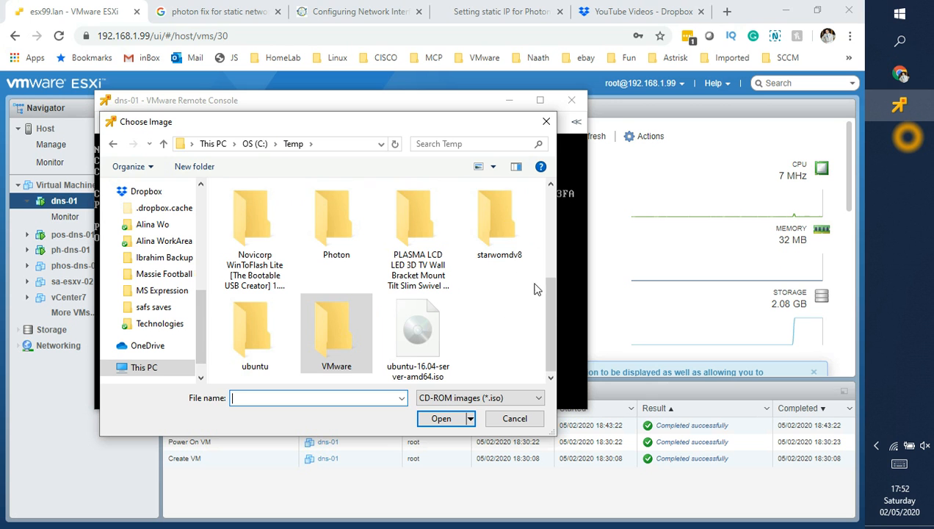
pyautogui.moveTo(552, 311); pyautogui.dragTo(542, 294)
pyautogui.click(342, 273)
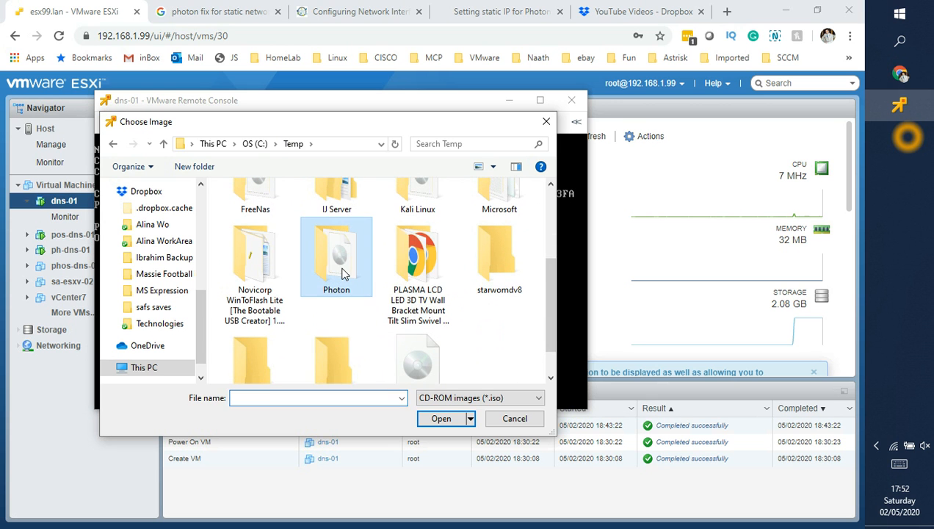
pyautogui.doubleClick(342, 273)
pyautogui.click(286, 223)
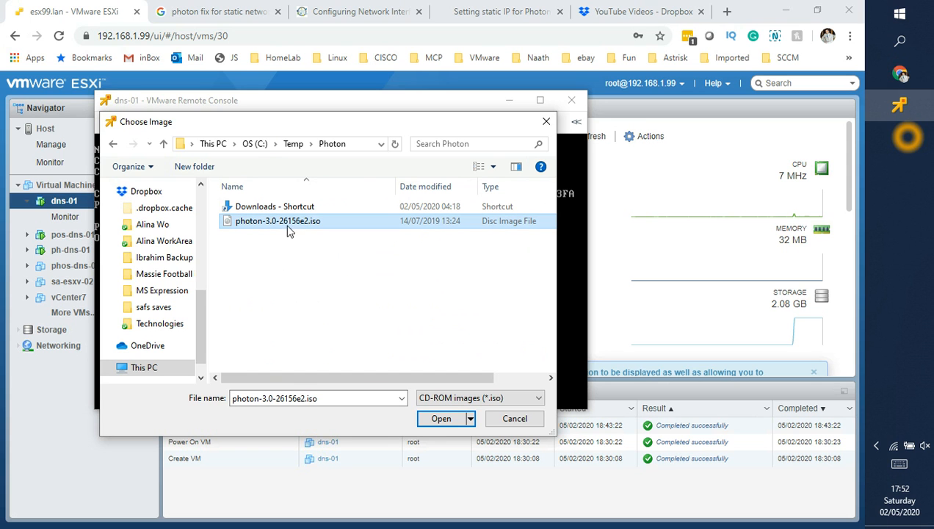
pyautogui.click(438, 420)
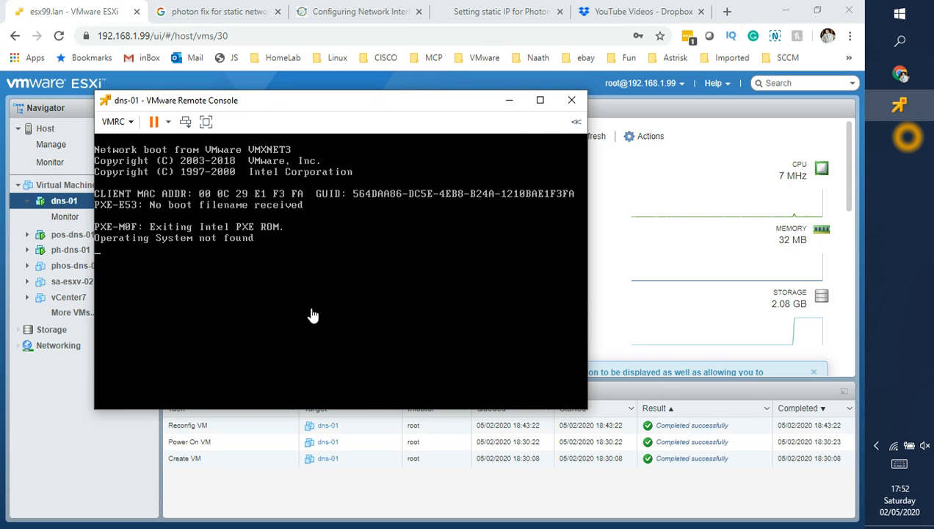
# Give the dns-01 console input focus, boot from the attached image and start the Photon installer.
pyautogui.click(312, 315)
pyautogui.click(438, 252)
pyautogui.press('Return')
pyautogui.press('Return')
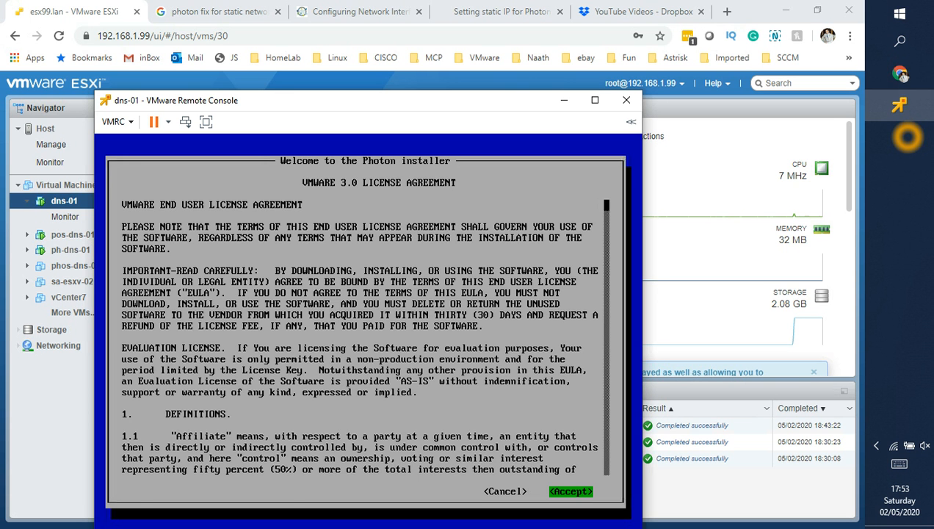
# Move the selection between the Accept and Cancel choices of the Photon installer's license agreement.
pyautogui.press('Tab')
pyautogui.press('Tab')
pyautogui.press('Tab')
pyautogui.press('Tab')
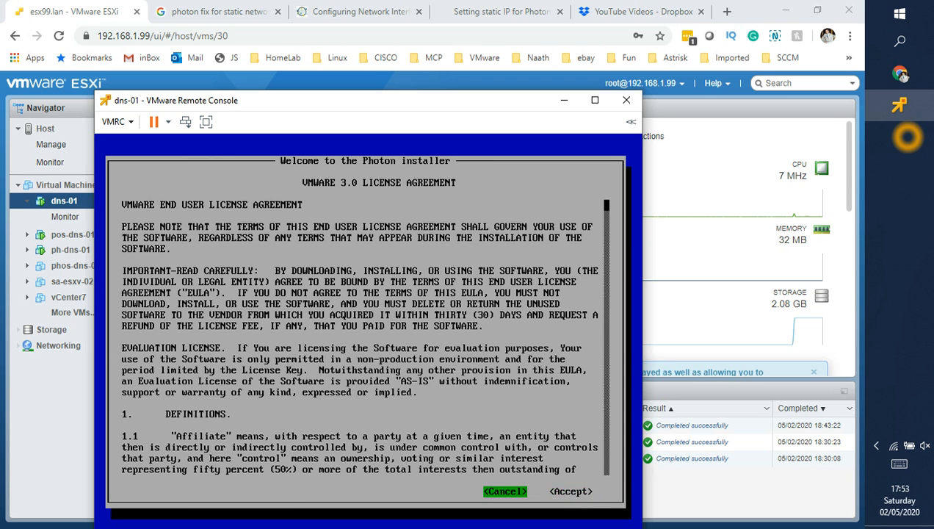